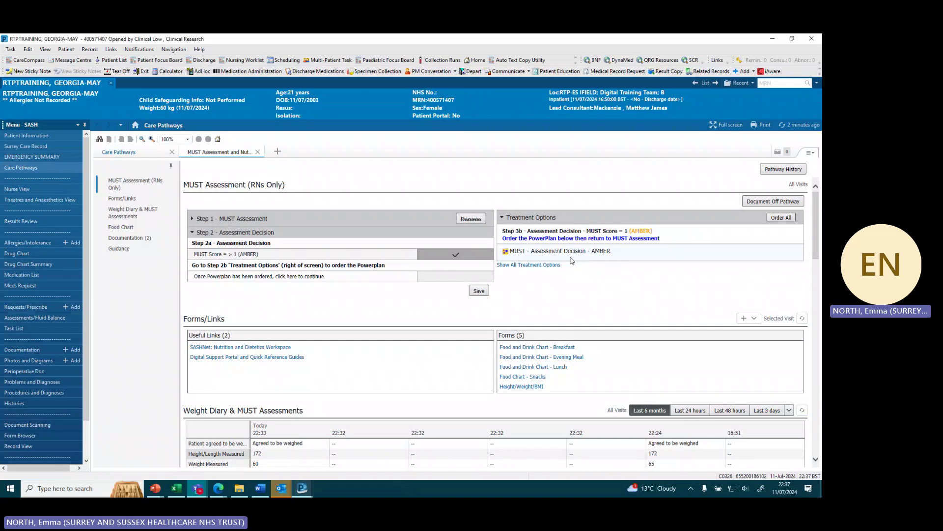
# Step: Queue the 'MUST - Assessment Decision - AMBER' PowerPlan and view the orders awaiting signature
pyautogui.click(525, 252)
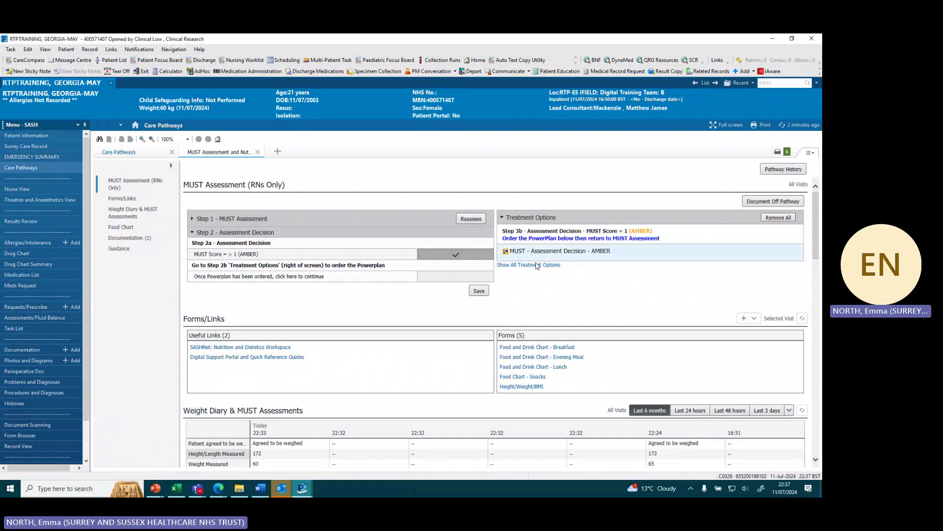
pyautogui.click(787, 152)
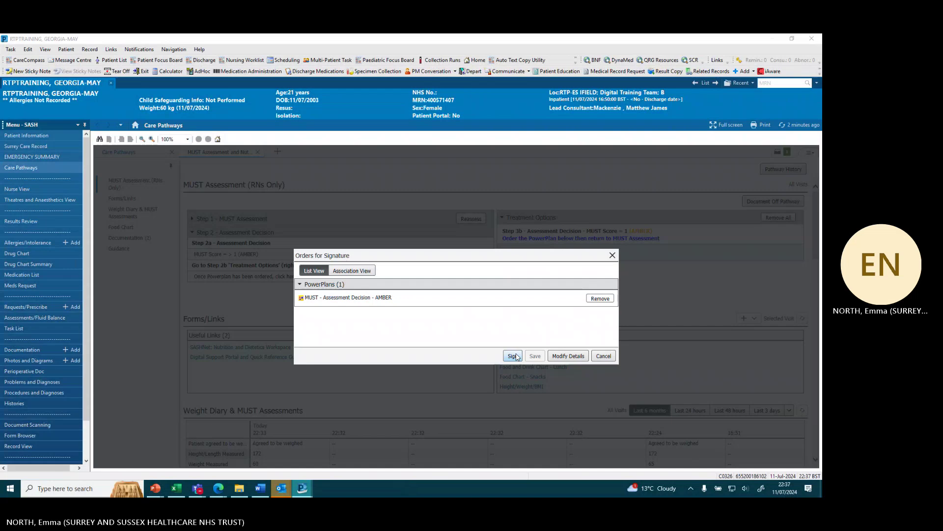
# Step: Open the AMBER PowerPlan and bring its MUST COMPLETED order up for signature
pyautogui.click(515, 356)
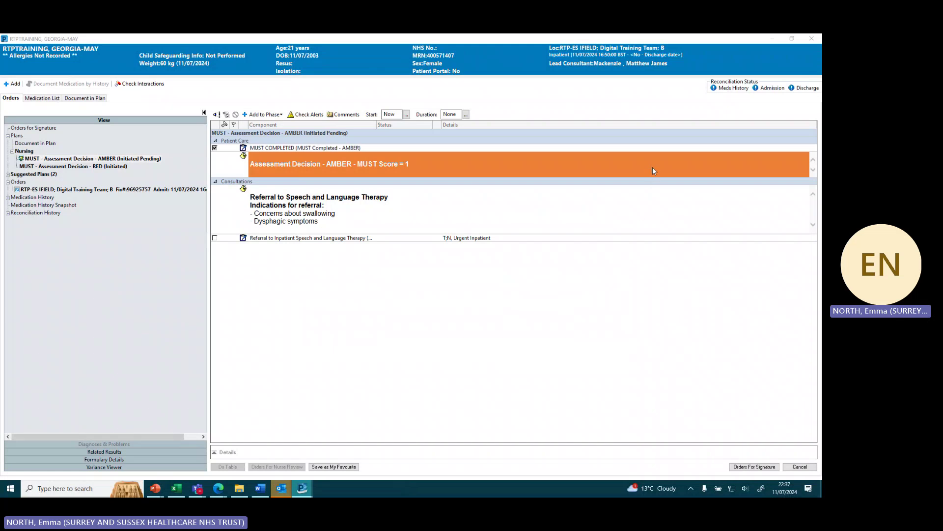
pyautogui.click(751, 467)
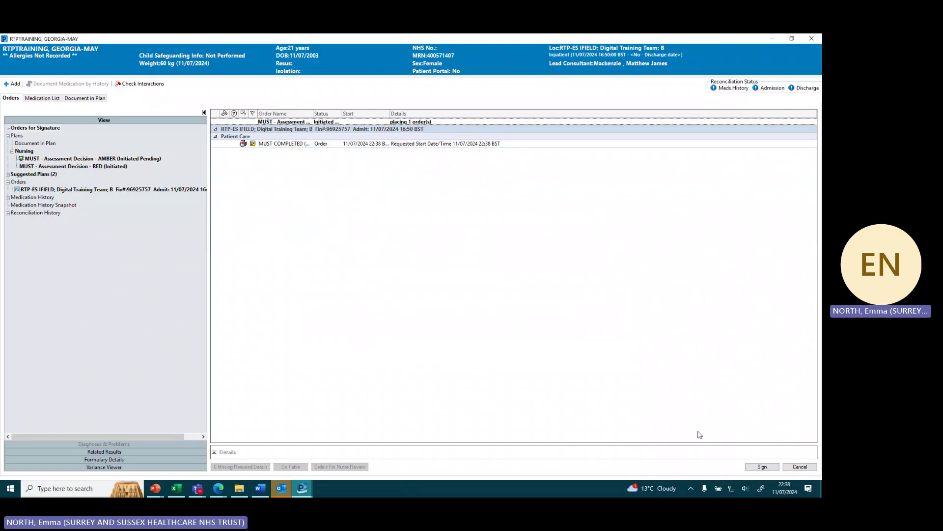
# Step: Sign the MUST COMPLETED order, returning to the MUST Assessment care pathway
pyautogui.click(763, 466)
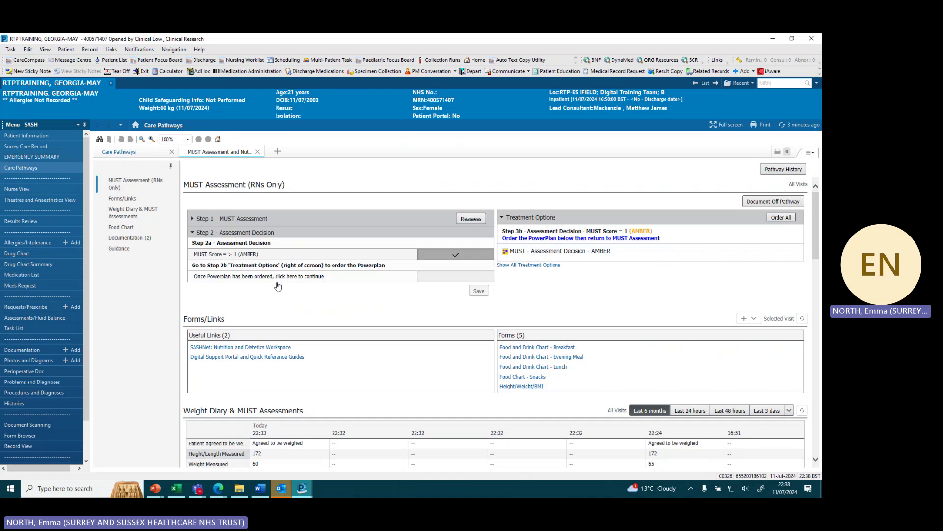
# Step: Continue to Step 3 Patient Discussion/Consent, answer Yes for plan of care agreed, and save
pyautogui.click(456, 284)
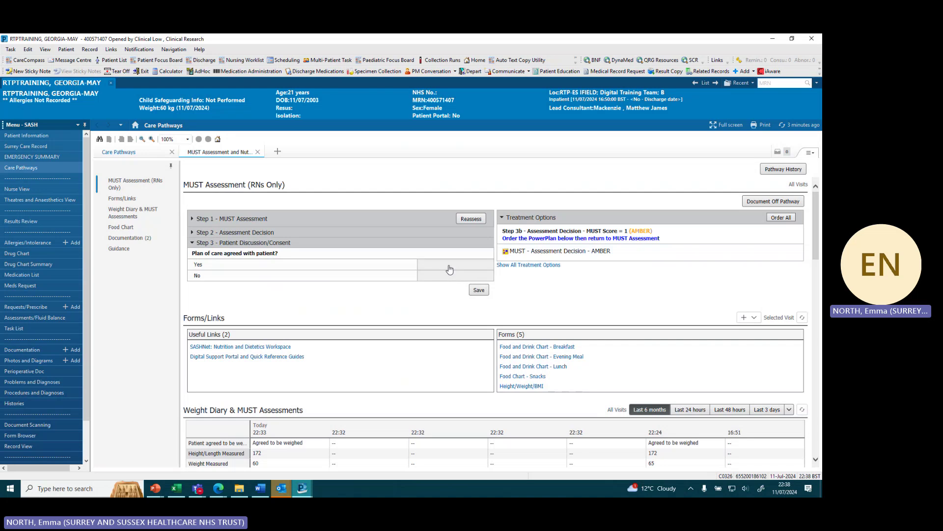
pyautogui.click(451, 266)
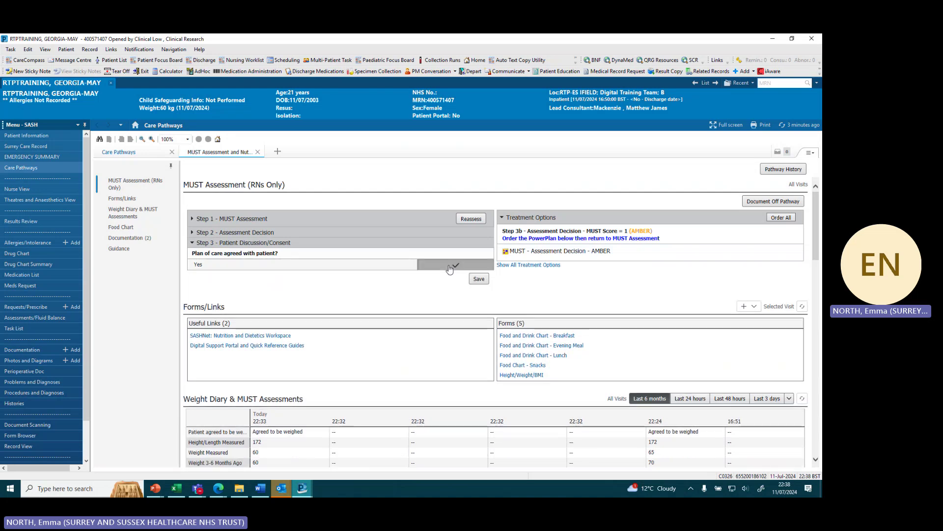
pyautogui.click(479, 279)
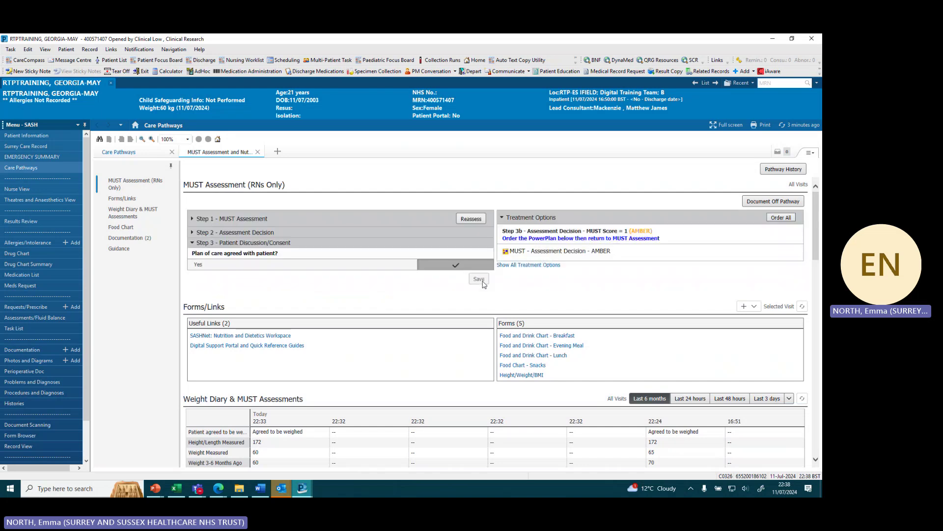